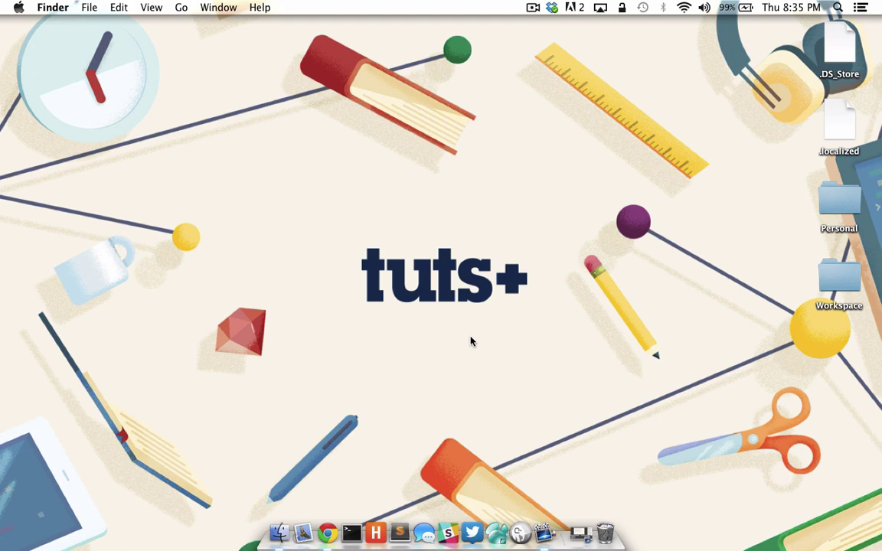
In Finder's All My Files list, move the large files CSR Intro copy and development.log to the Trash
{"action": "left_click", "coordinate": [280, 534]}
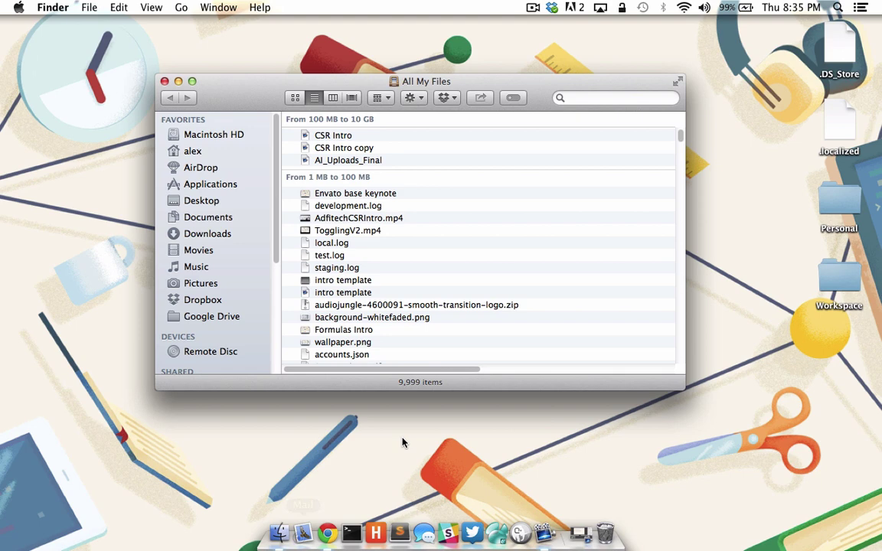
{"action": "left_click", "coordinate": [350, 150]}
{"action": "right_click", "coordinate": [351, 151]}
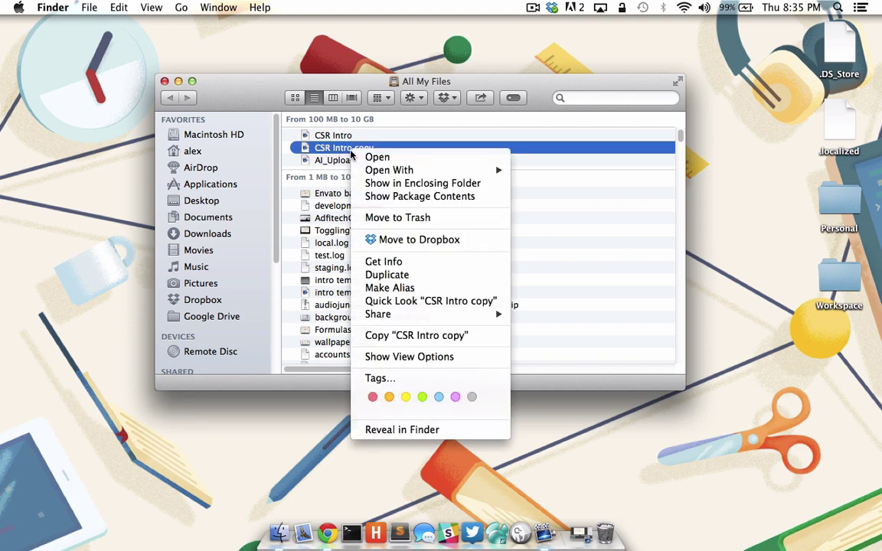
{"action": "left_click", "coordinate": [375, 218]}
{"action": "right_click", "coordinate": [366, 196]}
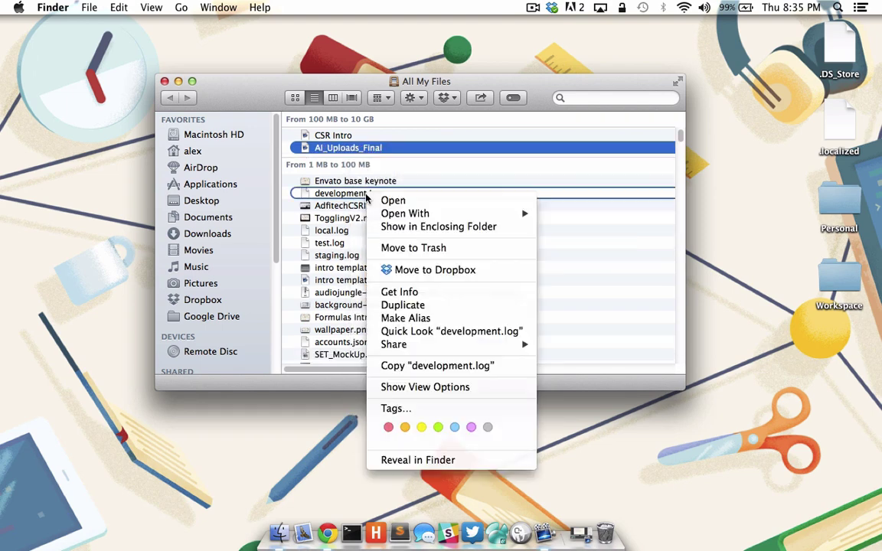
{"action": "left_click", "coordinate": [385, 247]}
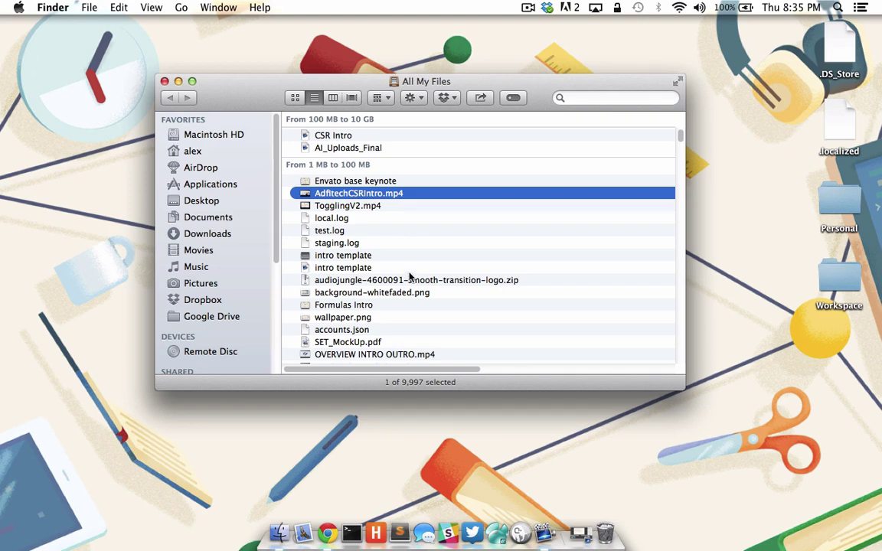
Permanently empty the Trash and close the All My Files window
{"action": "left_click", "coordinate": [604, 534]}
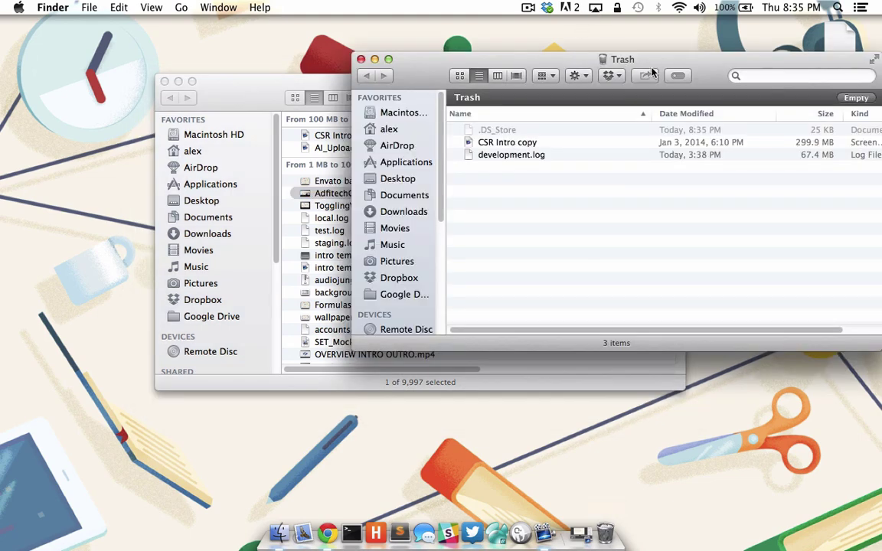
{"action": "left_click", "coordinate": [855, 98]}
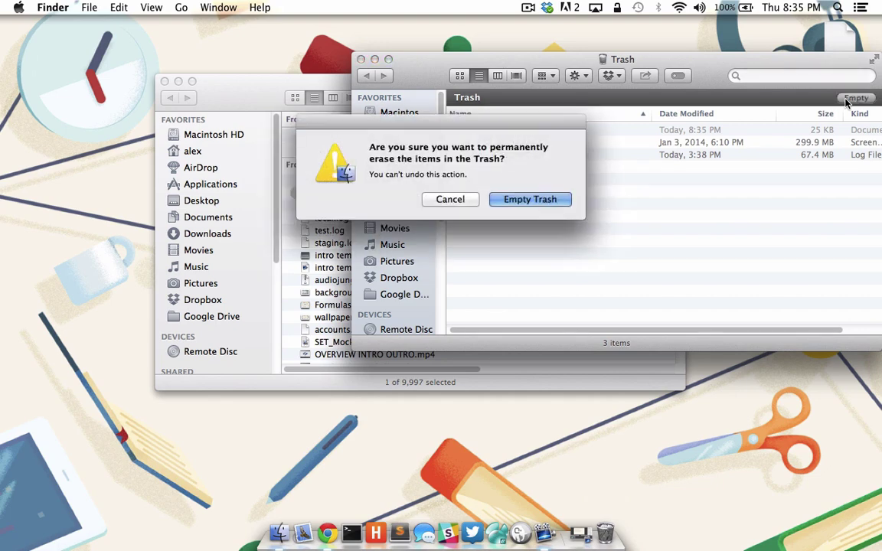
{"action": "left_click", "coordinate": [567, 200]}
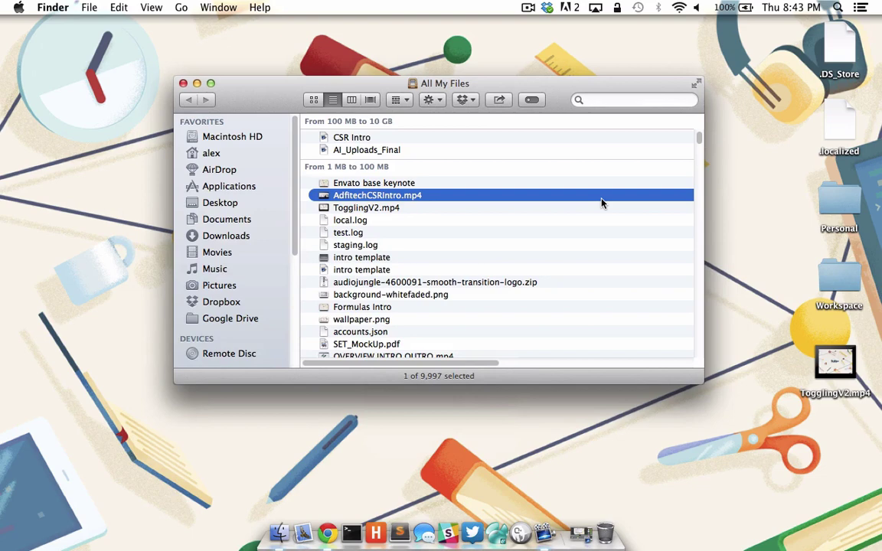
{"action": "left_click", "coordinate": [182, 83]}
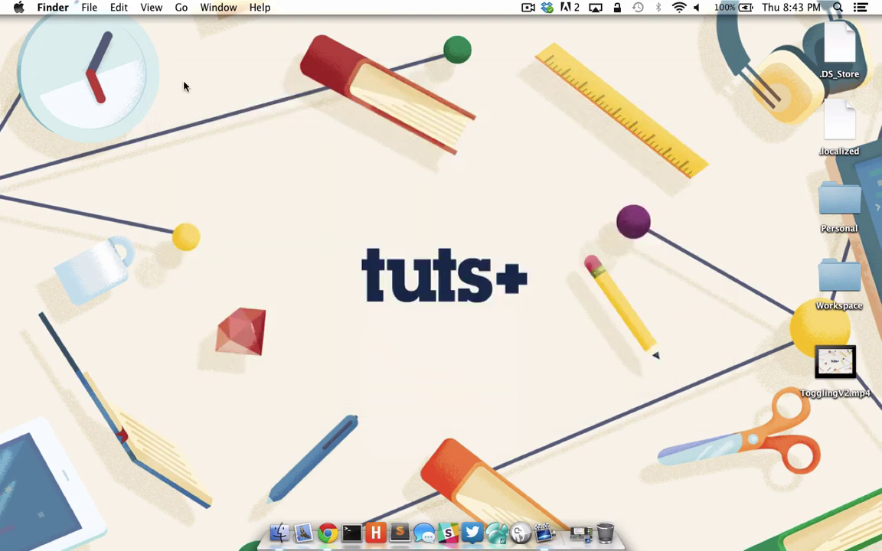
Show the file info of TogglingV2.mp4 on the desktop and compress that video into a ZIP archive
{"action": "left_click", "coordinate": [826, 396]}
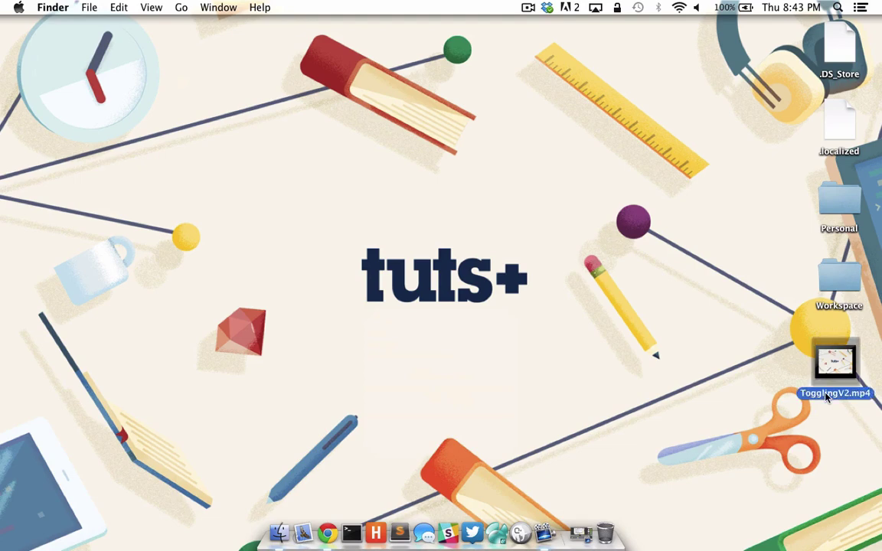
{"action": "right_click", "coordinate": [826, 396]}
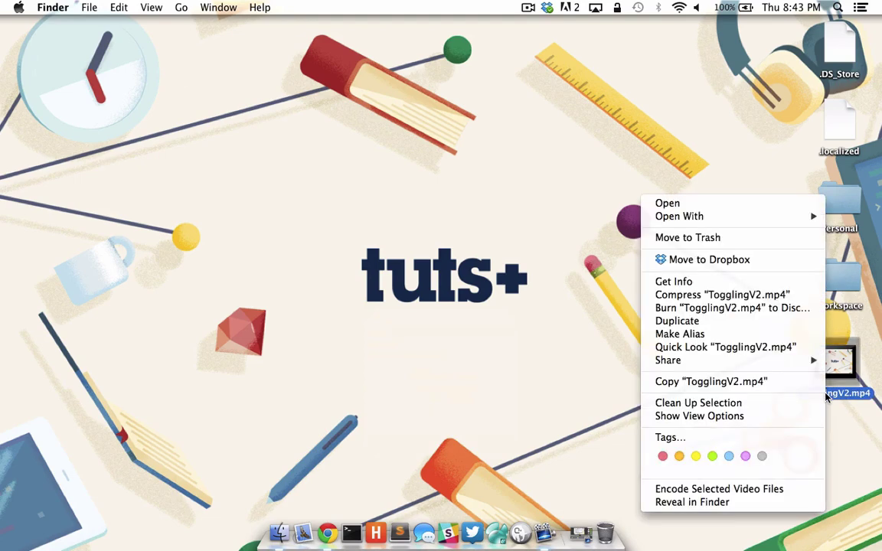
{"action": "left_click", "coordinate": [785, 288]}
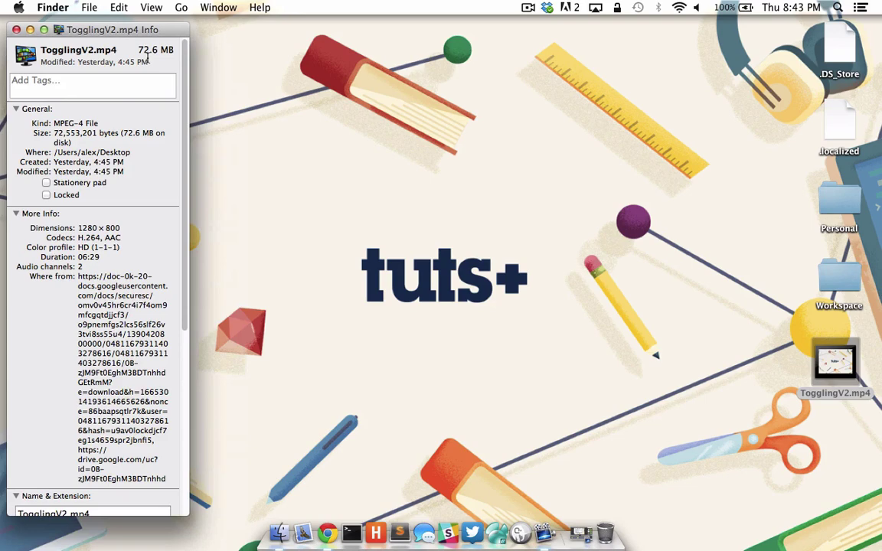
{"action": "right_click", "coordinate": [821, 380]}
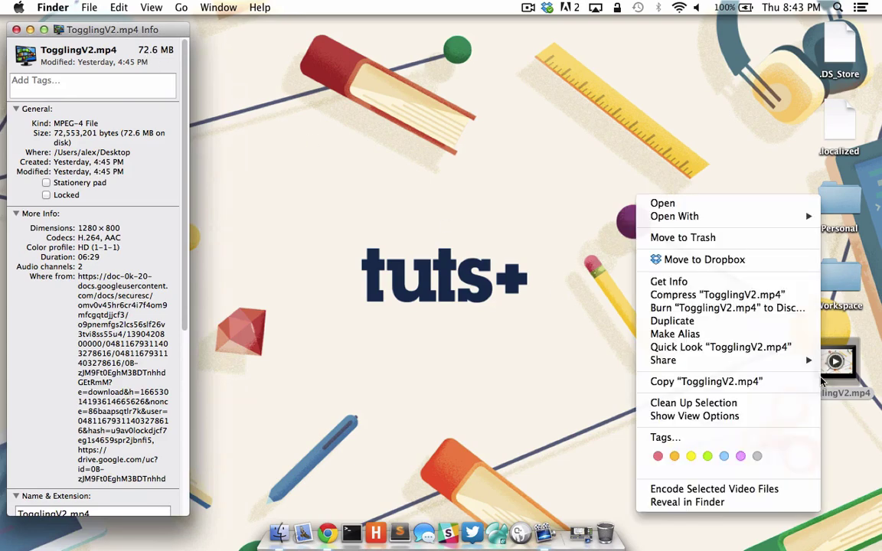
{"action": "left_click", "coordinate": [769, 298]}
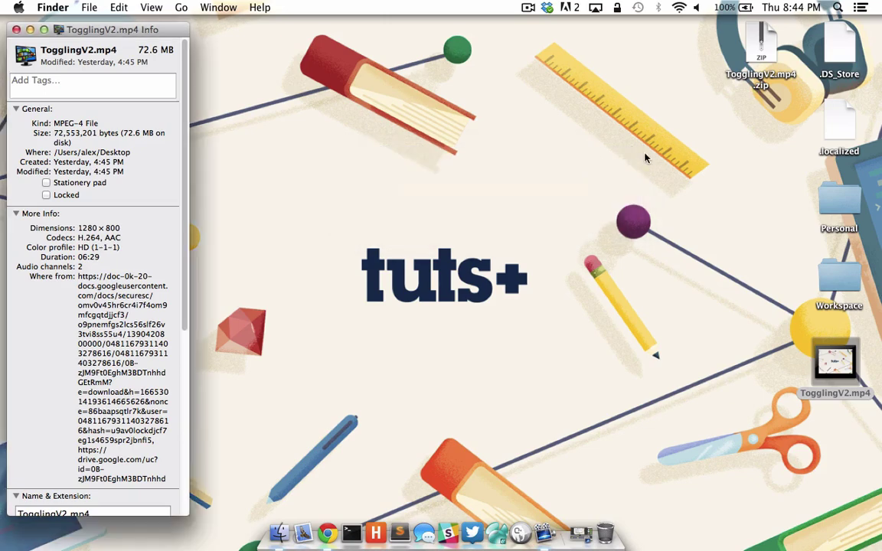
Show the file info of TogglingV2.mp4.zip to compare its size, and close the original video's info window
{"action": "left_click", "coordinate": [758, 65]}
{"action": "left_click", "coordinate": [758, 65]}
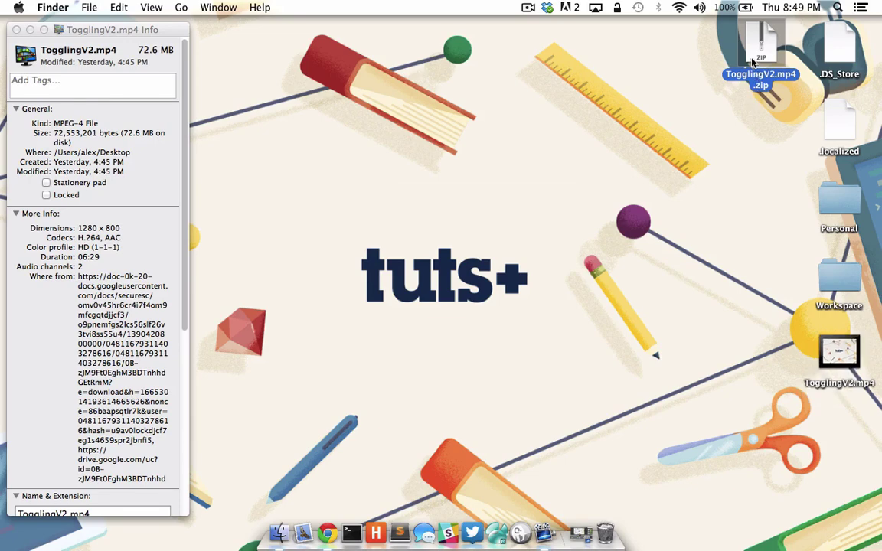
{"action": "right_click", "coordinate": [753, 61]}
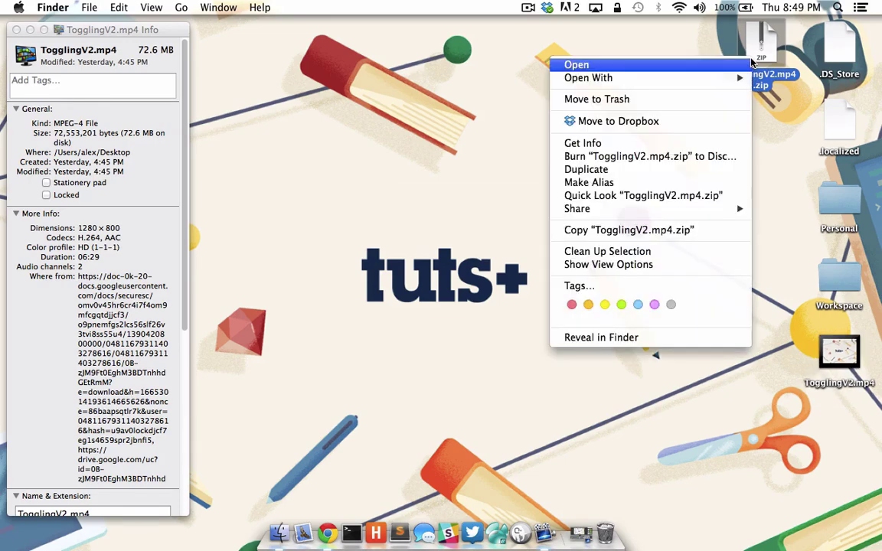
{"action": "left_click", "coordinate": [728, 143]}
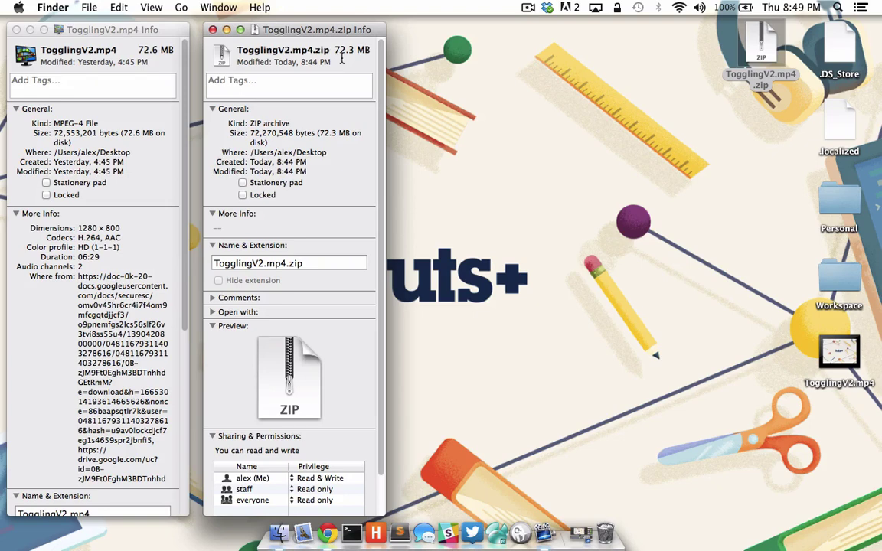
{"action": "left_click", "coordinate": [16, 29]}
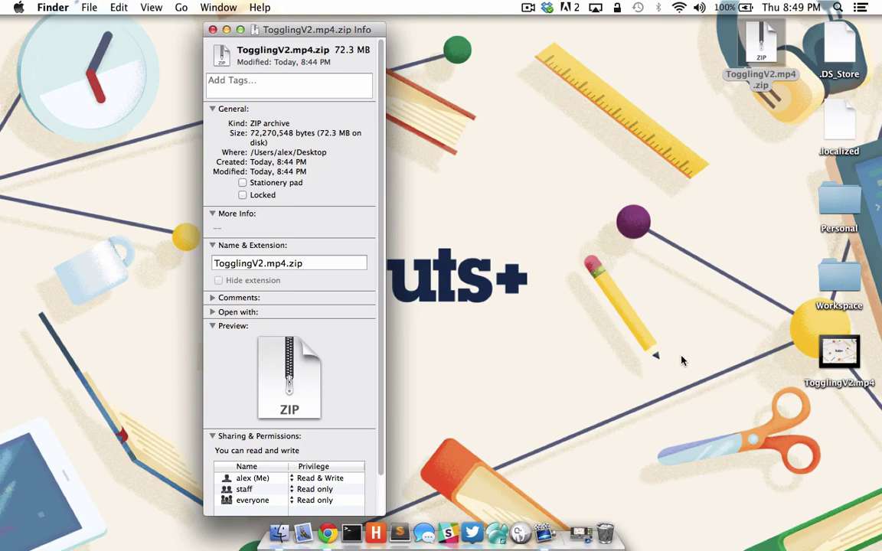
Move the original TogglingV2.mp4 to the Trash, empty the Trash permanently, and close the archive's info window
{"action": "right_click", "coordinate": [839, 381]}
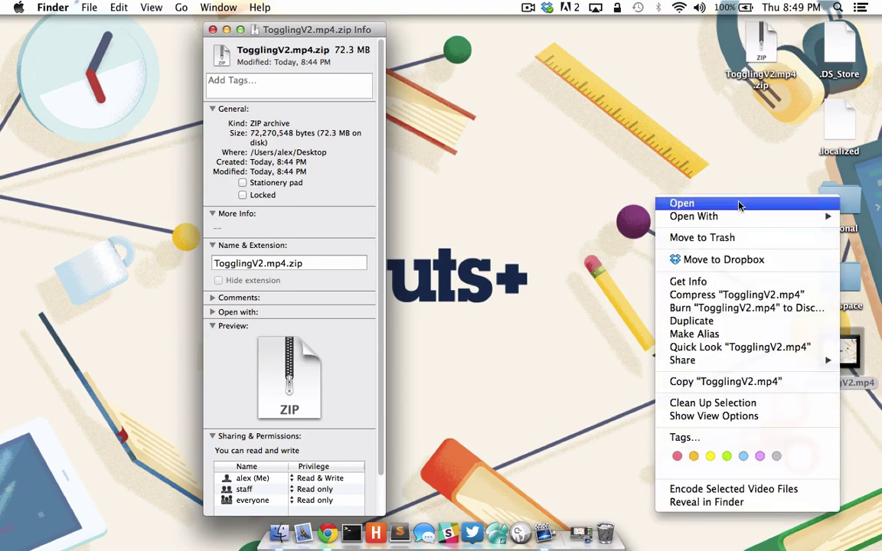
{"action": "left_click", "coordinate": [731, 237]}
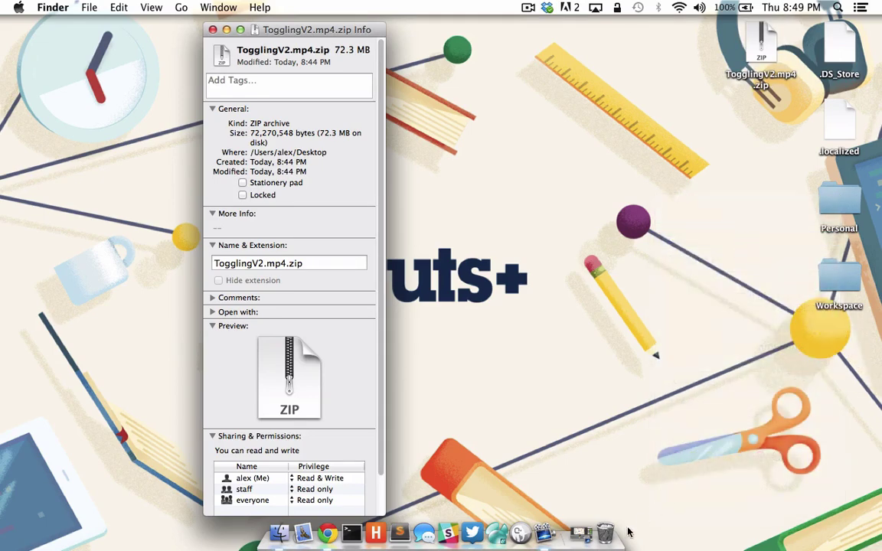
{"action": "right_click", "coordinate": [604, 534]}
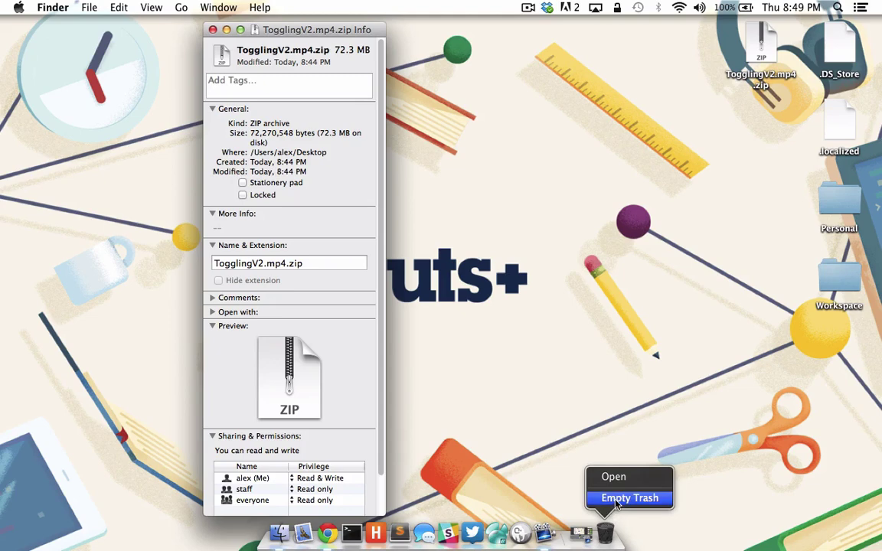
{"action": "left_click", "coordinate": [616, 498]}
{"action": "left_click", "coordinate": [540, 204]}
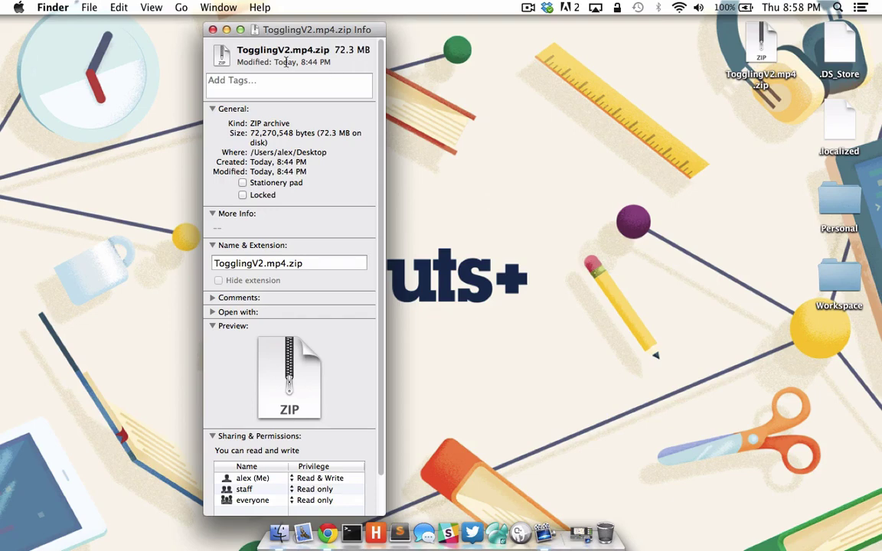
{"action": "left_click", "coordinate": [212, 29]}
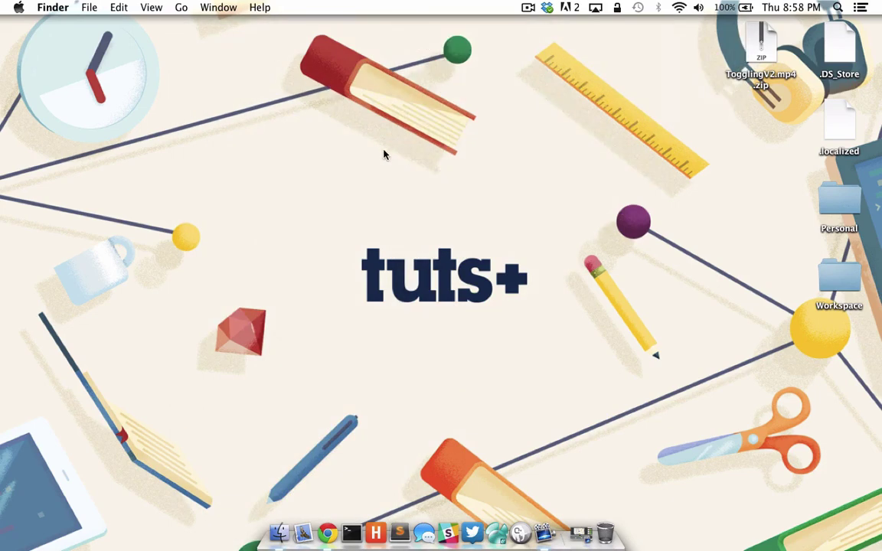
Find and launch AirPort Utility
{"action": "key", "text": "super+space"}
{"action": "type", "text": "air"}
{"action": "key", "text": "Return"}
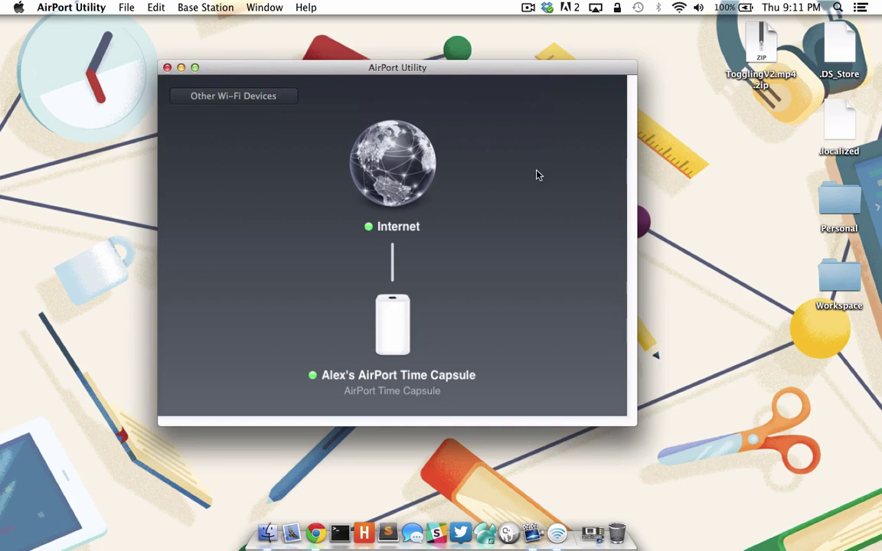
Open the AirPort Time Capsule's base station settings and view the form for adding a Back to My Mac account, cancelling it
{"action": "left_click", "coordinate": [398, 327]}
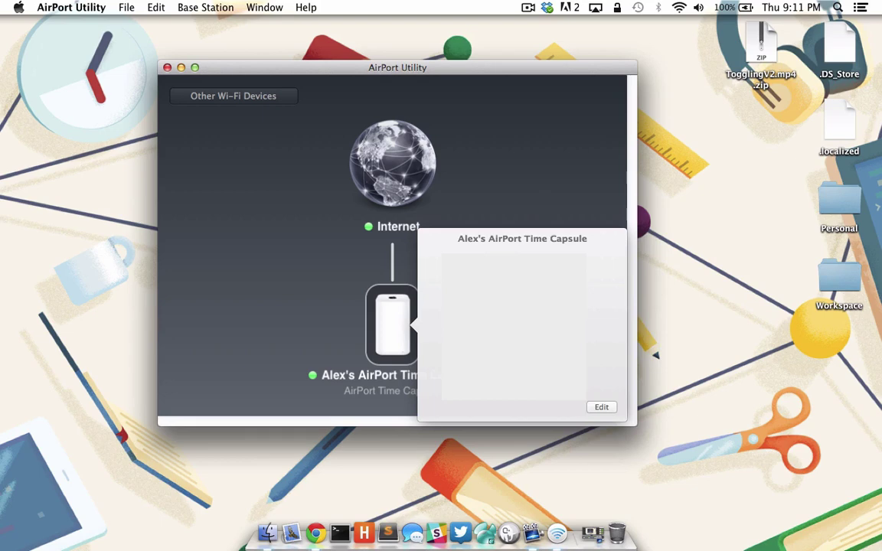
{"action": "left_click", "coordinate": [600, 408]}
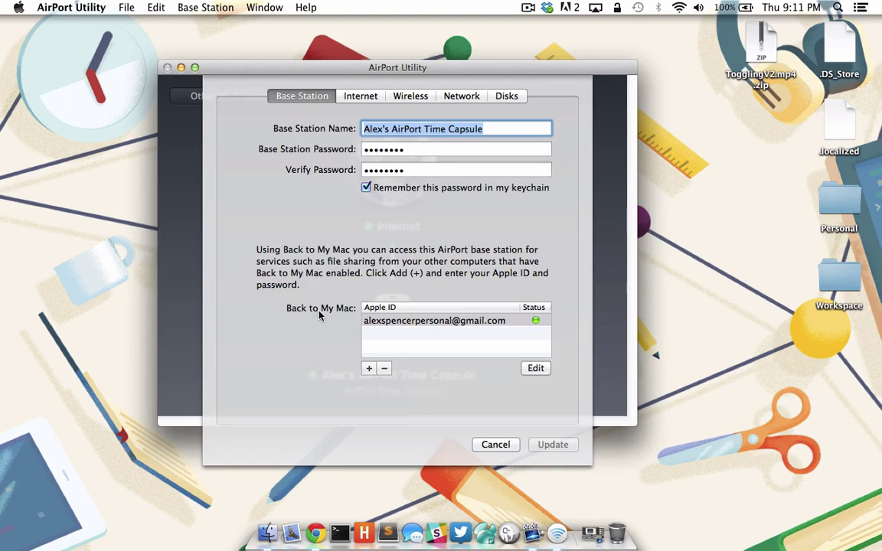
{"action": "left_click", "coordinate": [369, 368]}
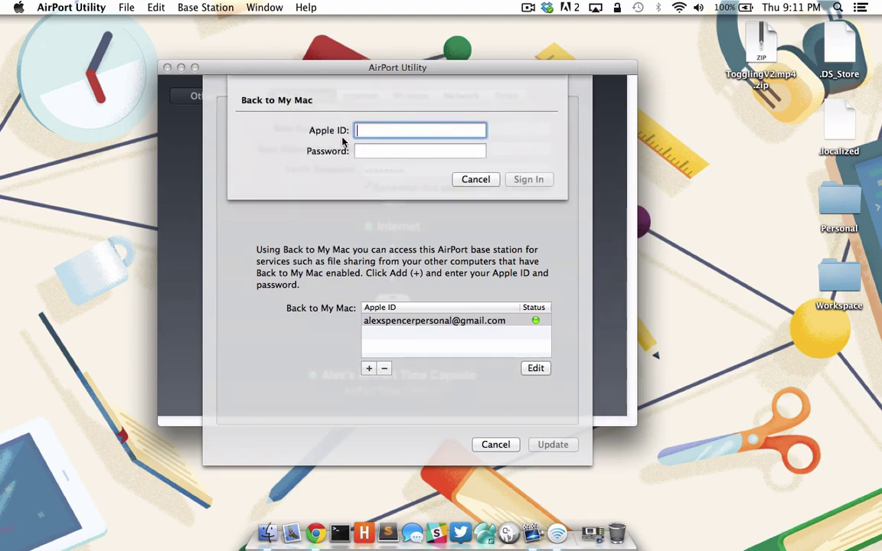
{"action": "left_click", "coordinate": [482, 179]}
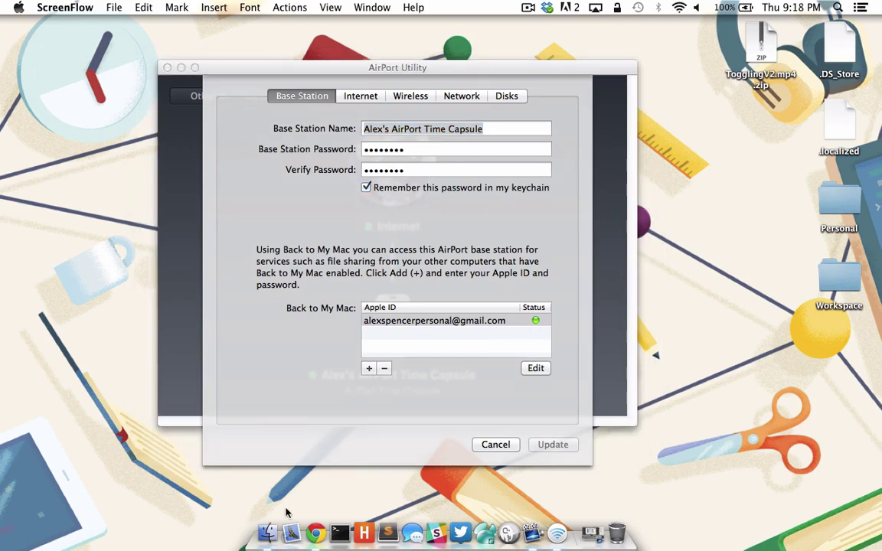
Switch to Finder and browse the contents of the shared AirPort Time Capsule
{"action": "left_click", "coordinate": [266, 534]}
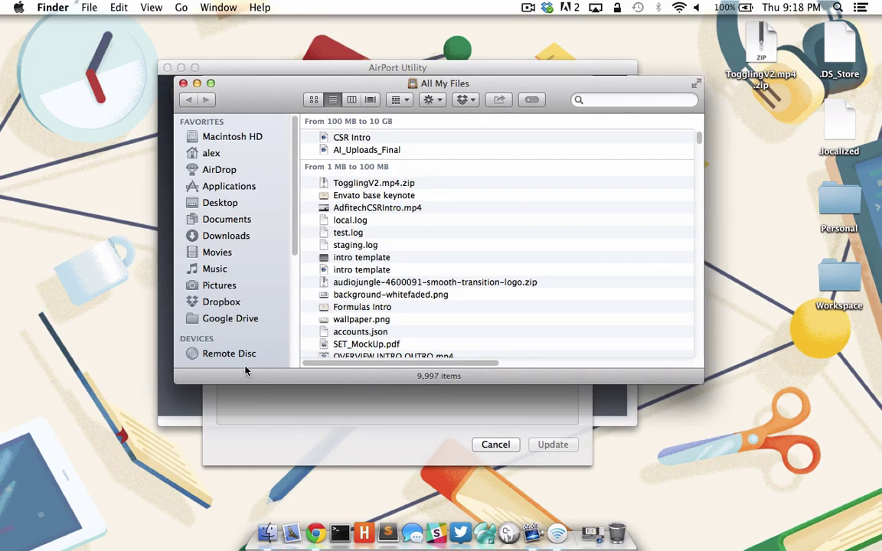
{"action": "scroll", "coordinate": [235, 337], "scroll_direction": "down", "scroll_amount": 5}
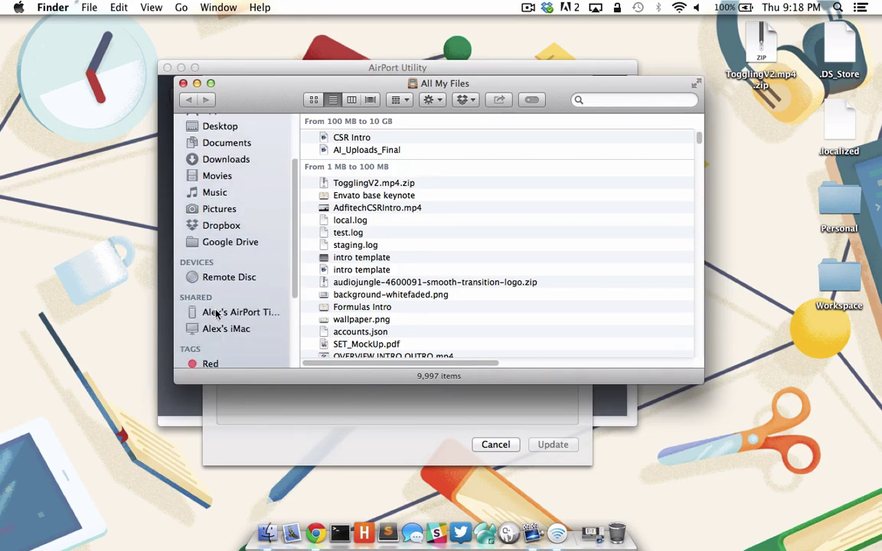
{"action": "left_click", "coordinate": [218, 314]}
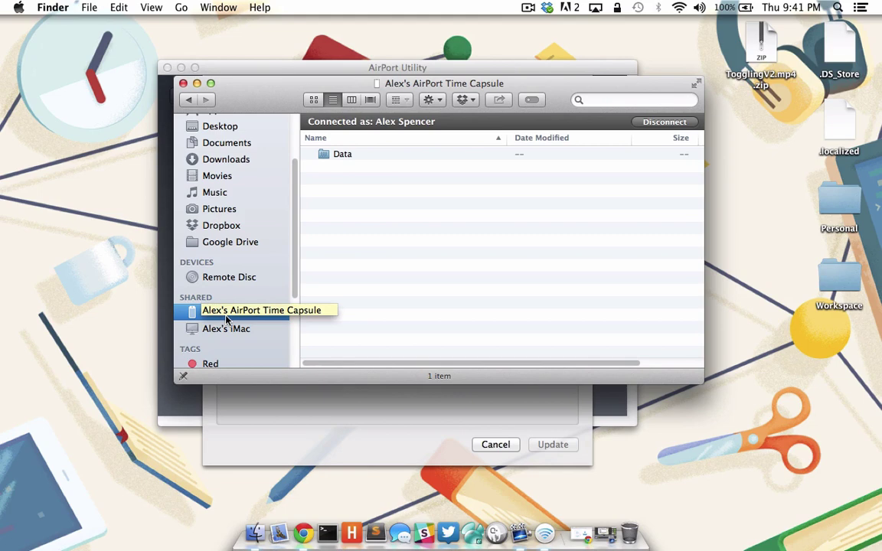
Switch to Chrome and look through the open Dropbox, Box, Google Drive and iCloud pages
{"action": "left_click", "coordinate": [575, 537]}
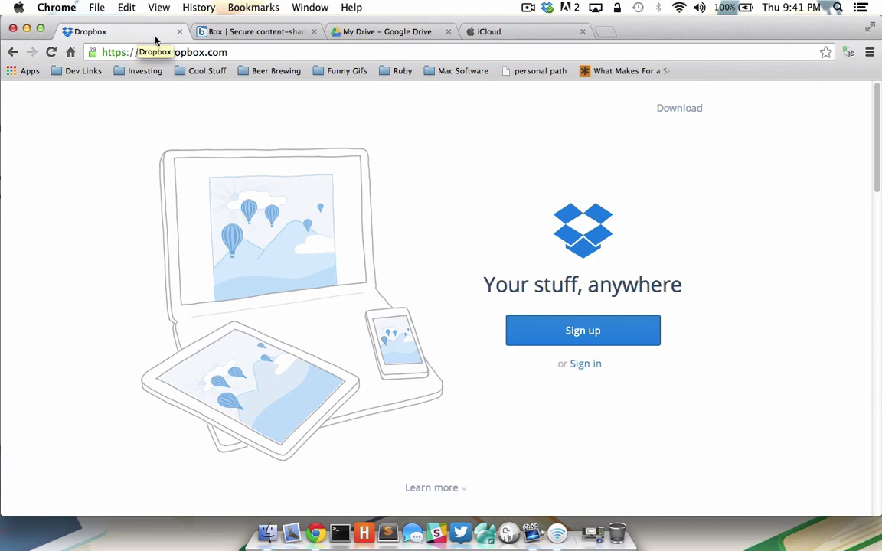
{"action": "left_click", "coordinate": [212, 33]}
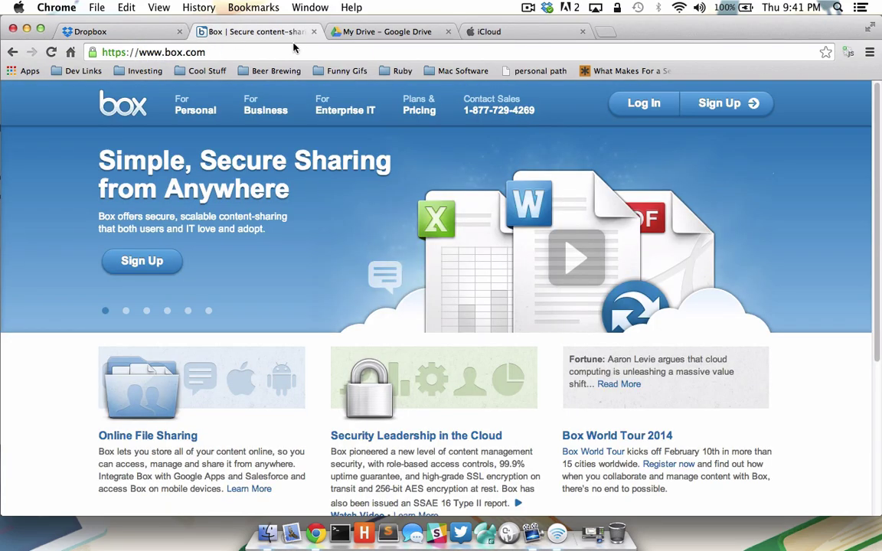
{"action": "left_click", "coordinate": [356, 35]}
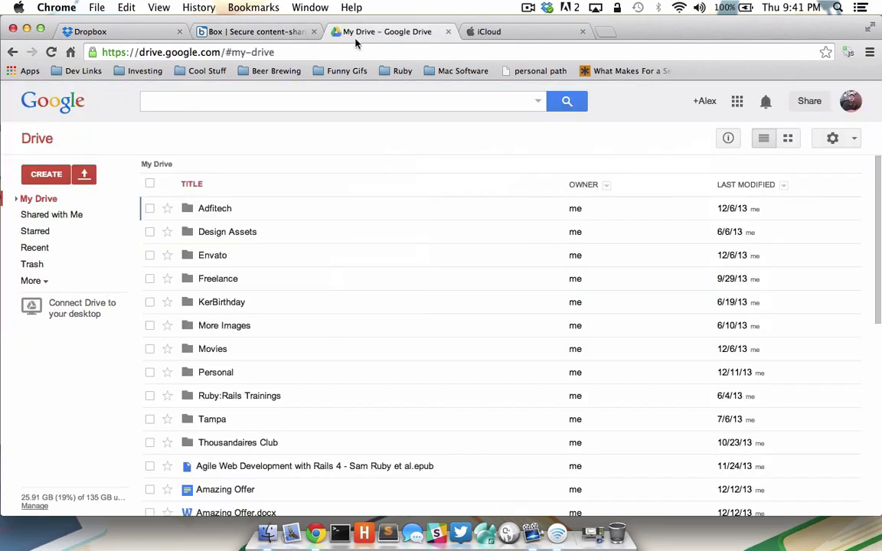
{"action": "left_click", "coordinate": [475, 32]}
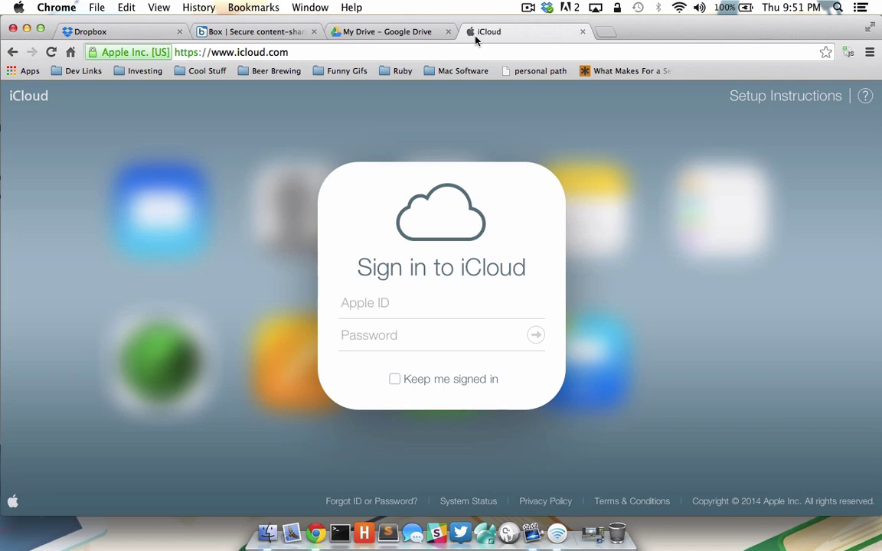
Sign in to iCloud with the saved Apple ID and password, and open Demo Document in Pages to examine its browser-edited text
{"action": "key", "text": "super+backslash"}
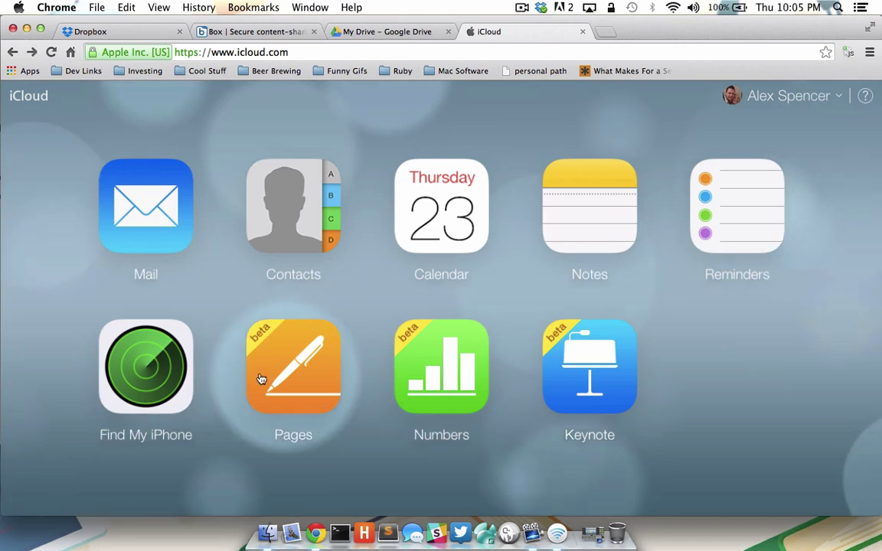
{"action": "left_click", "coordinate": [277, 364]}
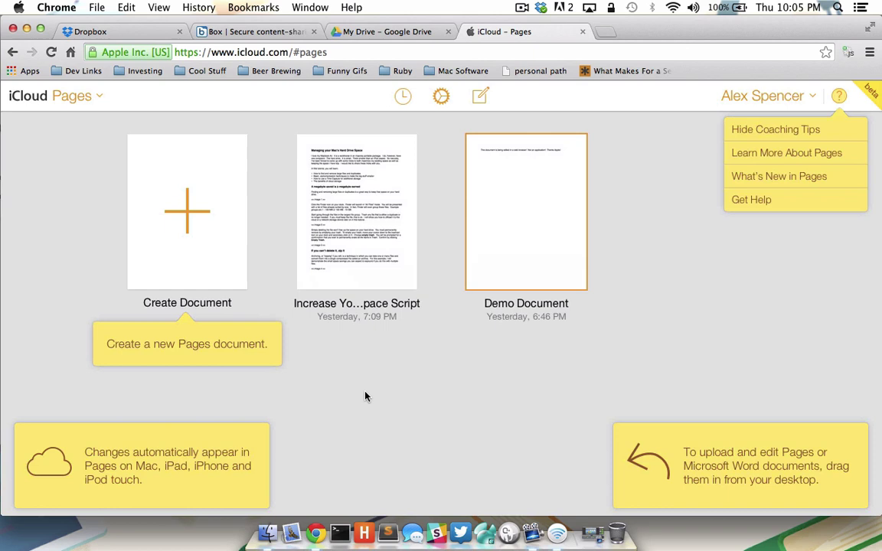
{"action": "double_click", "coordinate": [499, 267]}
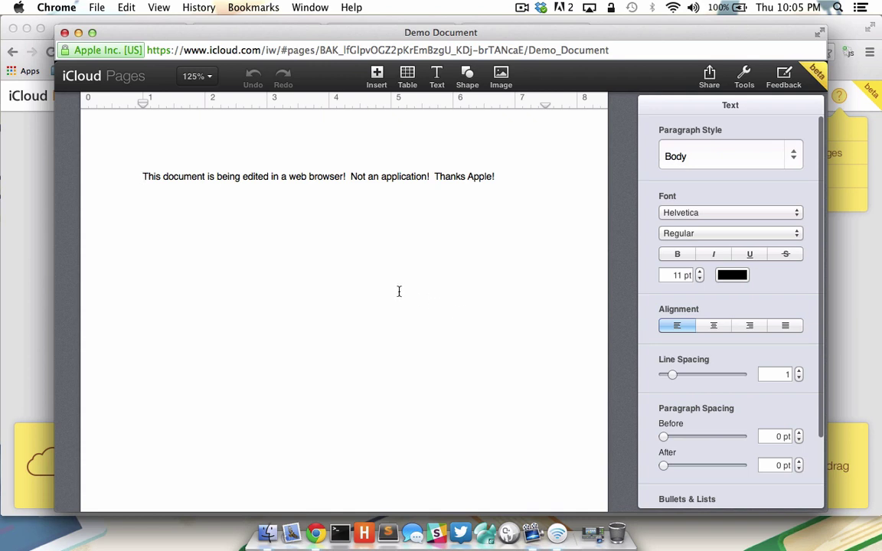
{"action": "left_click_drag", "start_coordinate": [287, 176], "coordinate": [332, 176]}
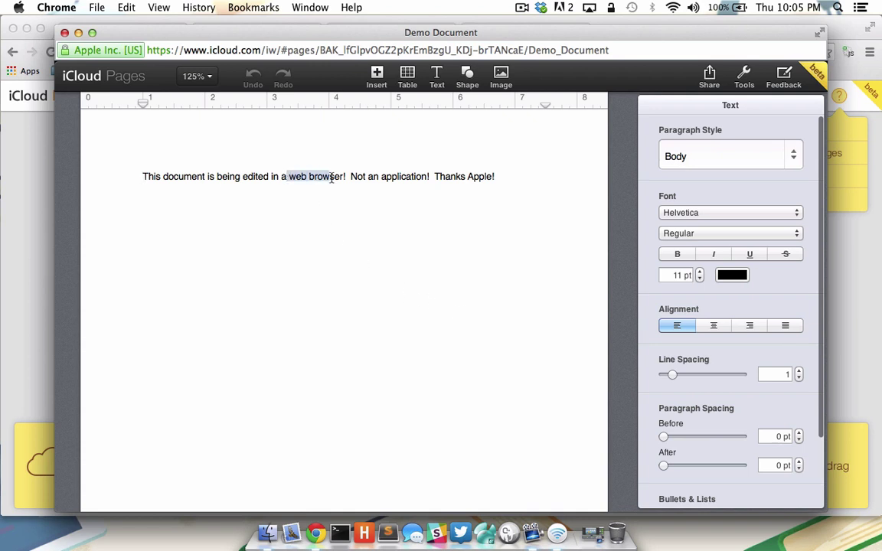